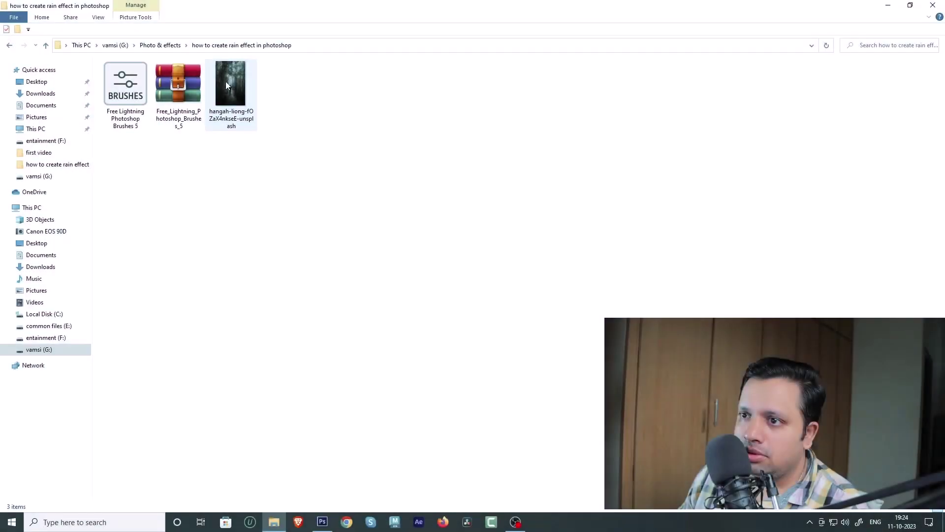
Step: Drag the forest path photo from File Explorer into Photoshop, opening it in Camera Raw
mouse_move(225, 82)
mouse_down()
mouse_move(529, 353)
mouse_move(439, 190)
mouse_move(444, 231)
mouse_up()
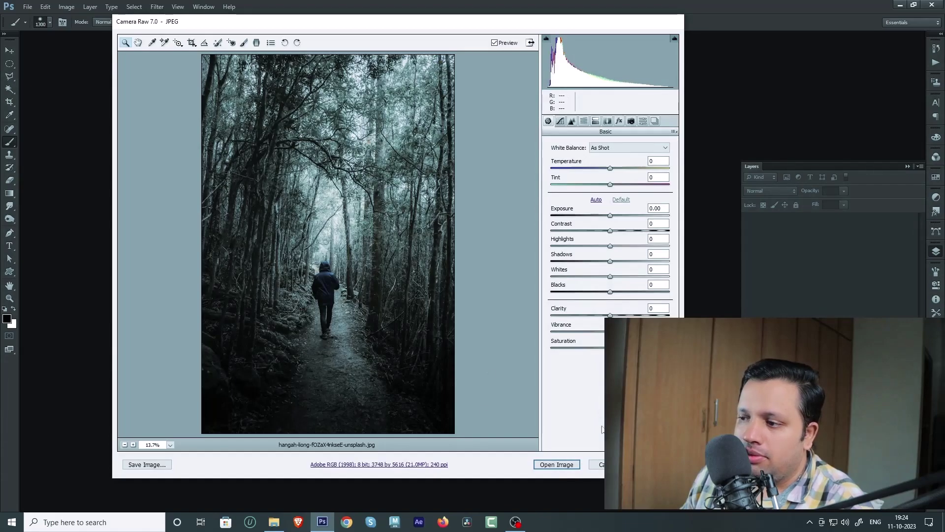
Step: Open the forest photo from Camera Raw as a document with default settings
click(567, 464)
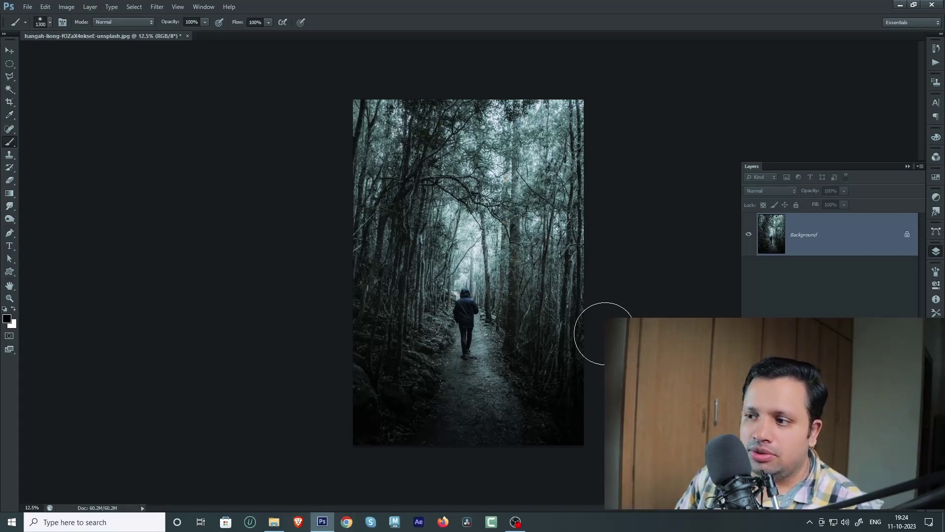
Step: Duplicate the Background layer, then add an empty Layer 2 set to Screen blending
key(ctrl+j)
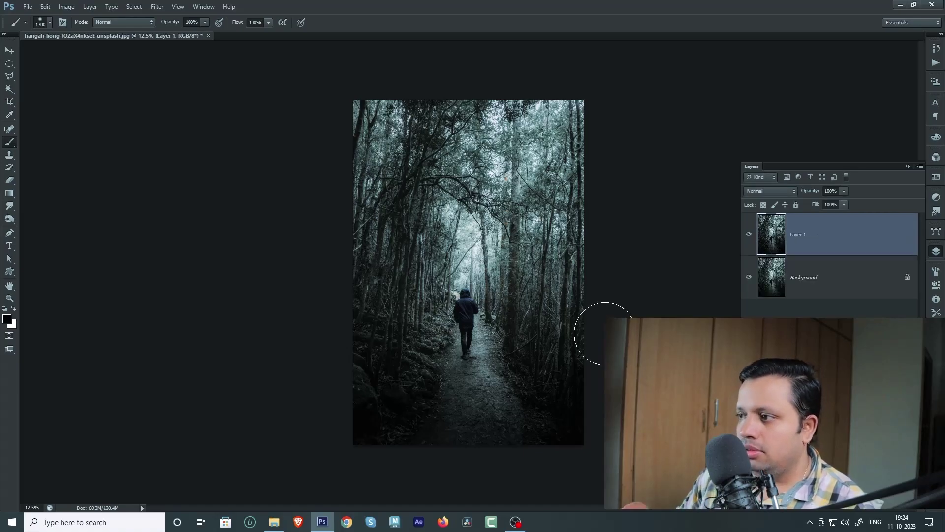
key(ctrl+plus)
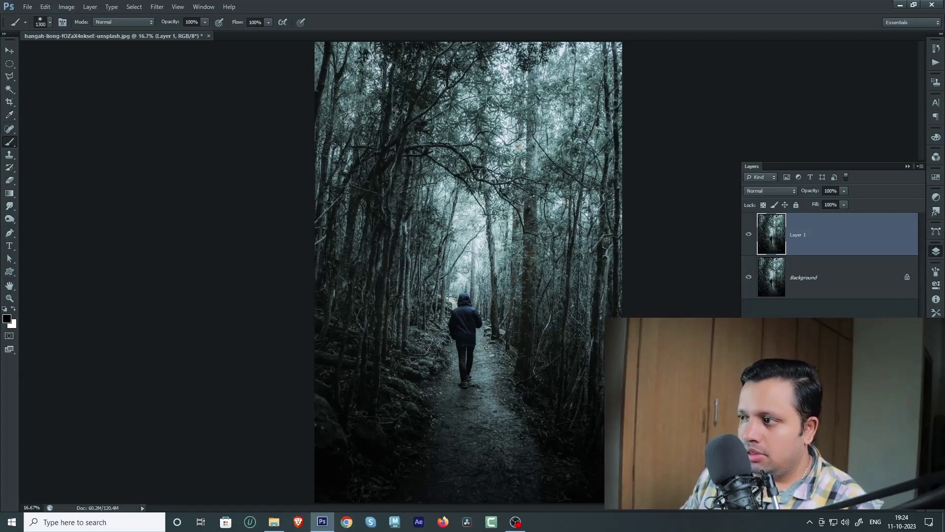
key(ctrl+shift+n)
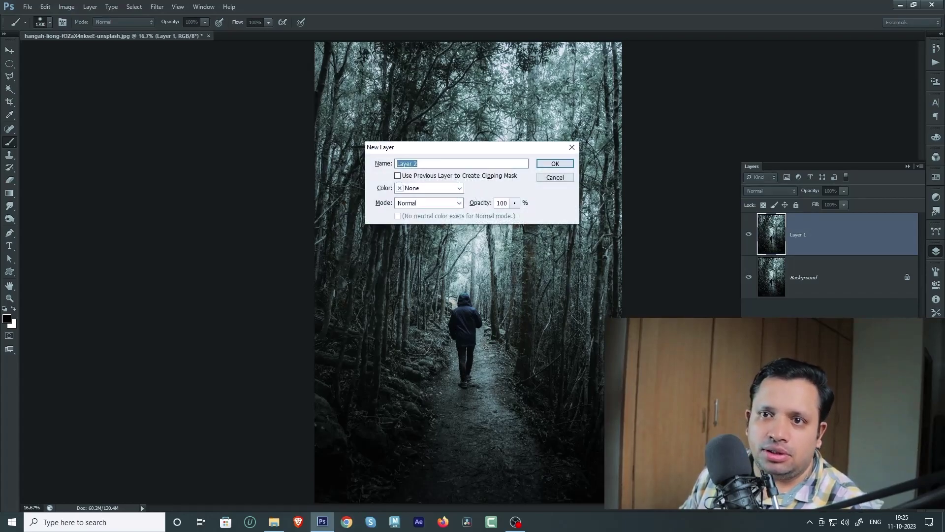
key(Return)
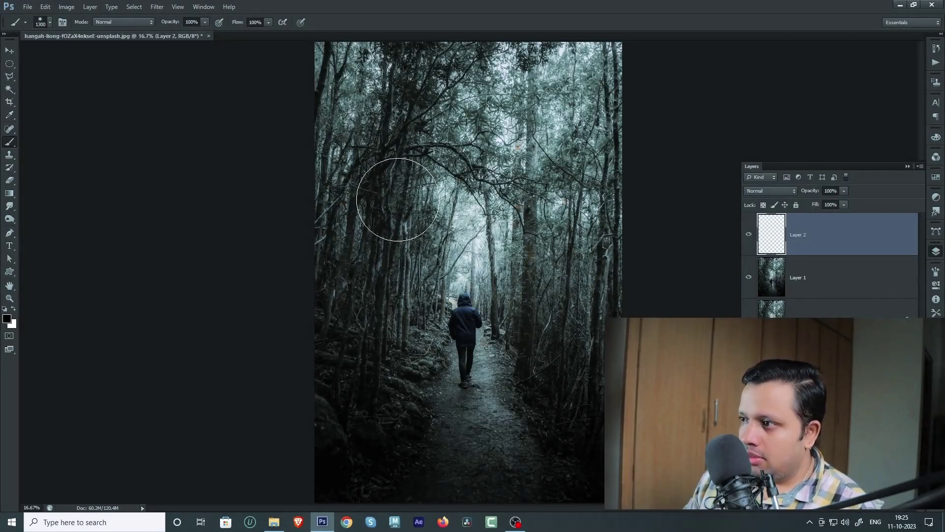
click(770, 191)
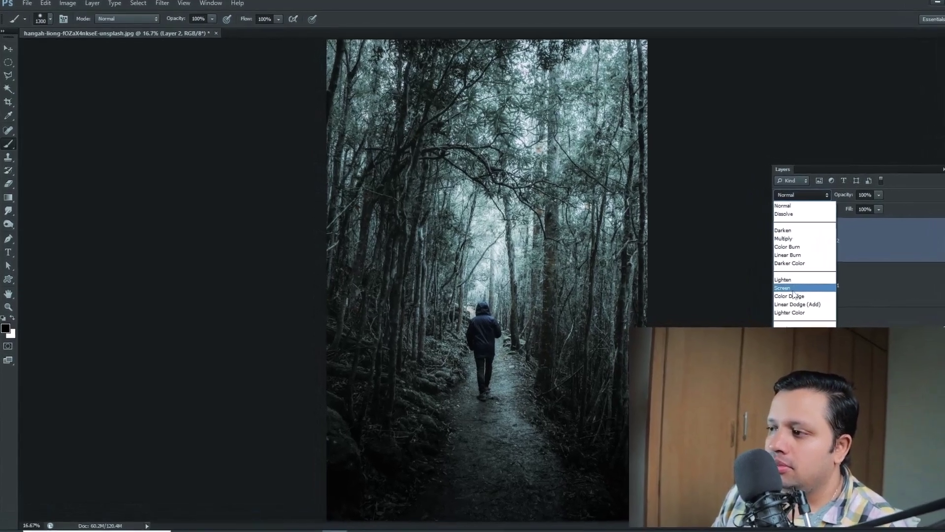
click(792, 290)
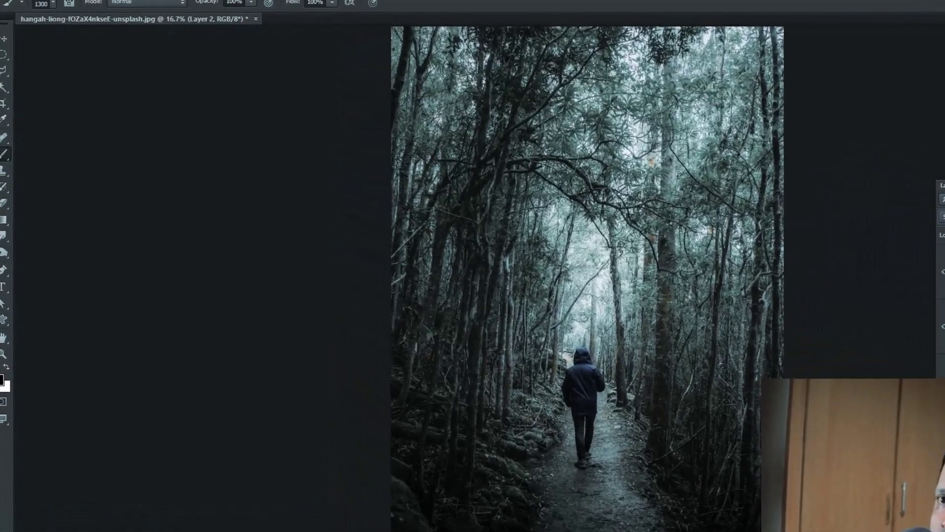
Step: Fill the empty Layer 2 with black so a filter can render on it
key(alt+t)
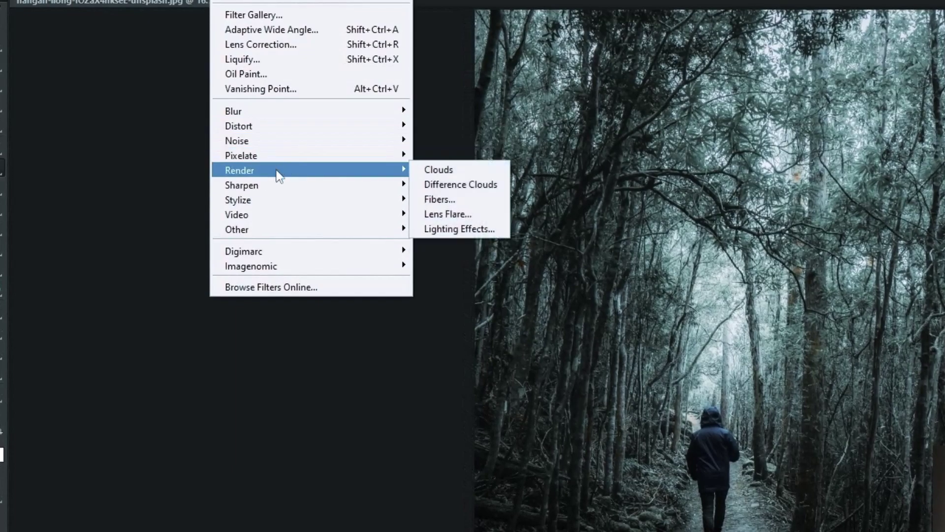
mouse_move(191, 123)
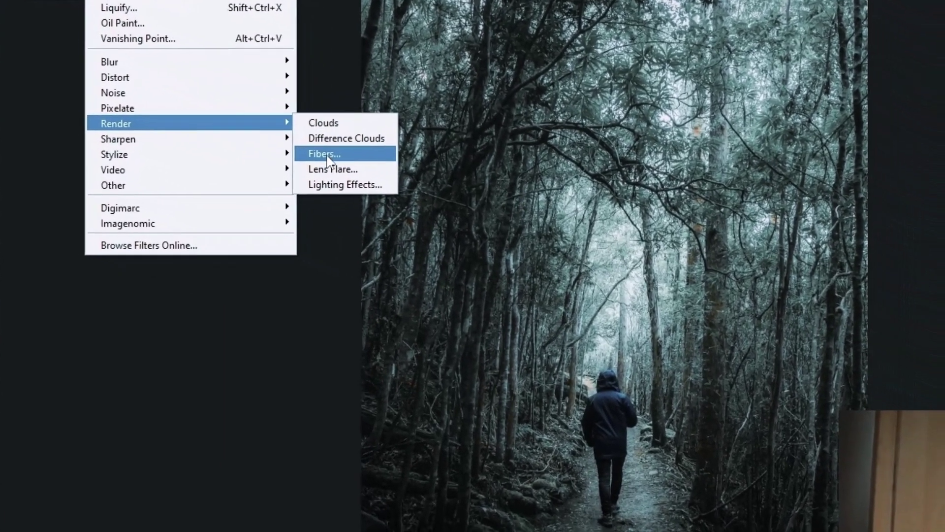
click(437, 198)
click(606, 203)
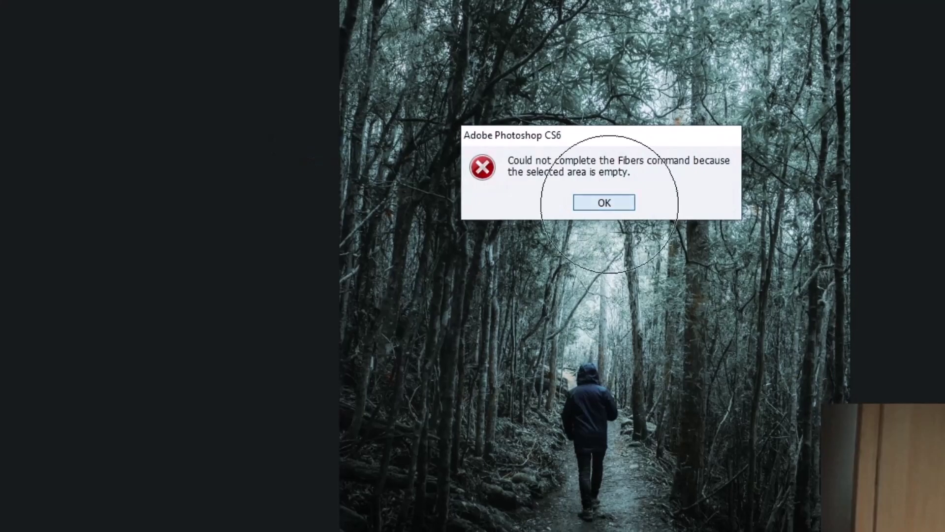
key(i)
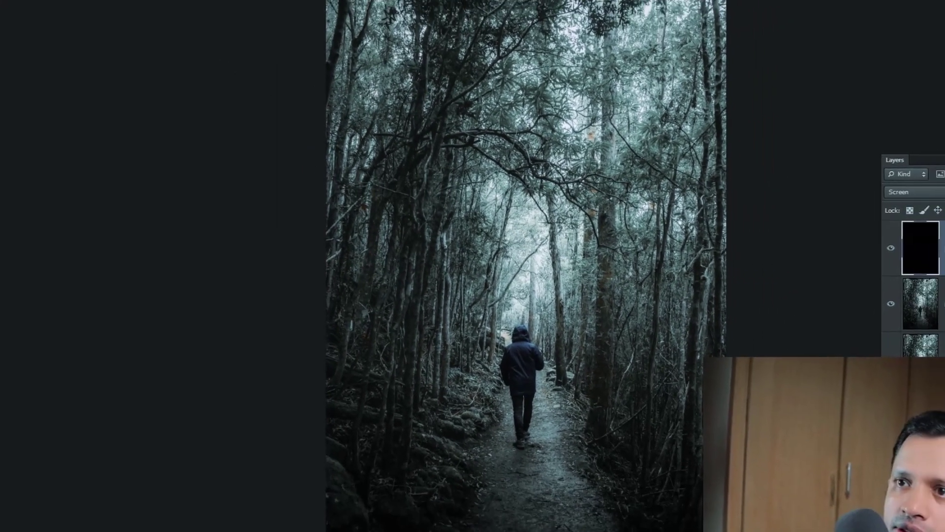
Step: Render Fibers on Layer 2 with Variance 25 and Strength 16
click(157, 7)
mouse_move(102, 118)
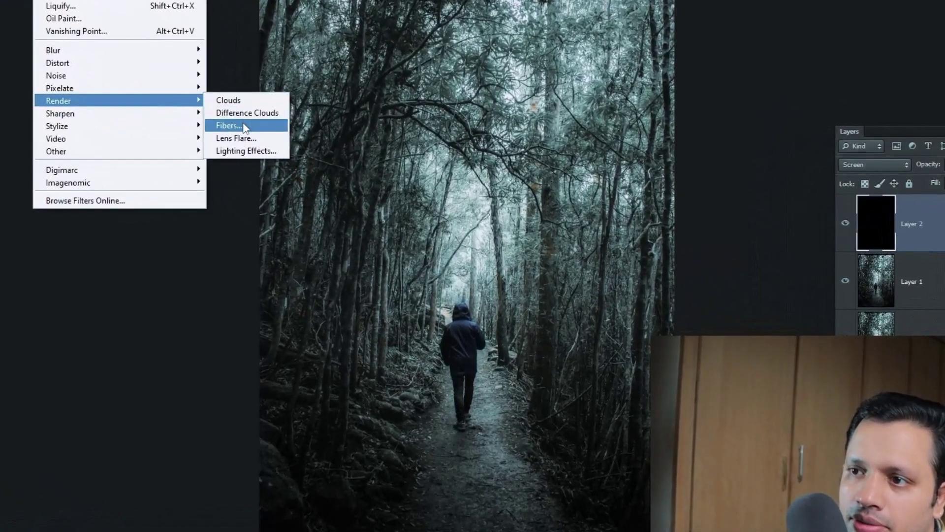
click(240, 132)
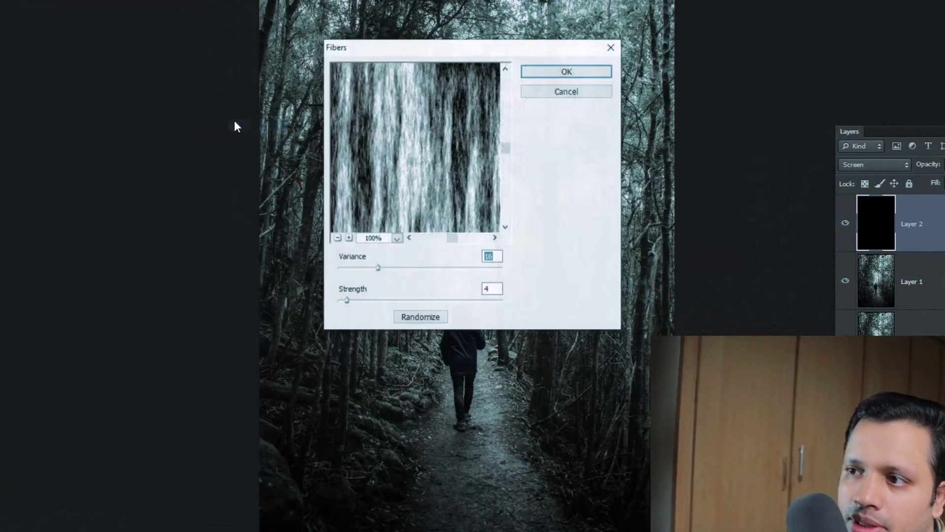
drag(347, 300, 378, 300)
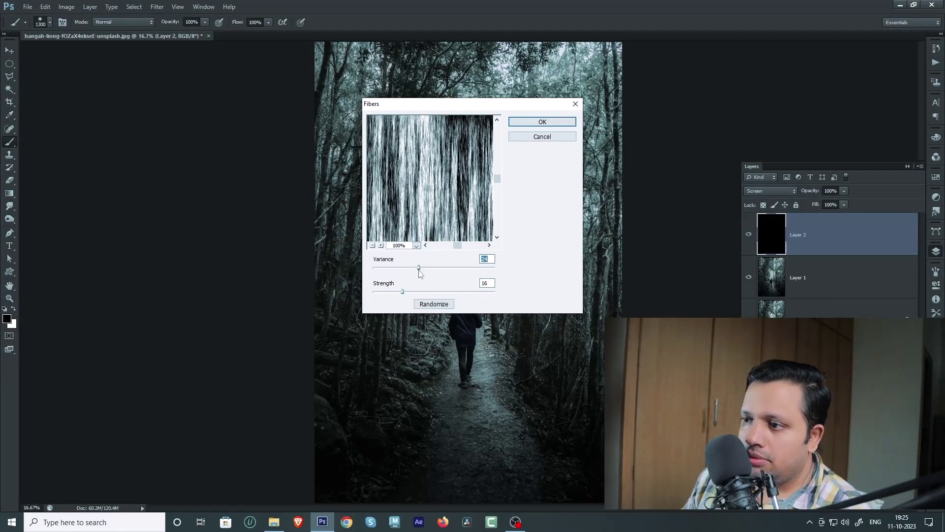
click(539, 121)
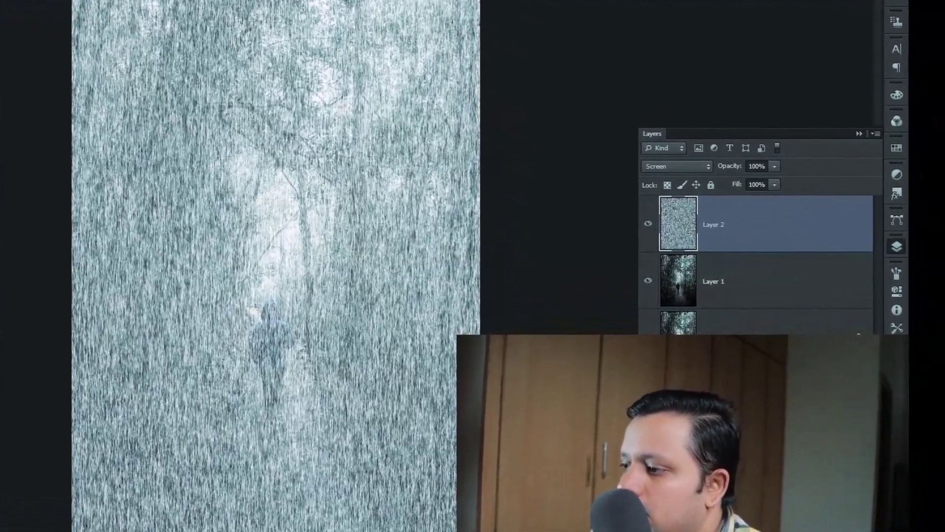
Step: Open Layer 2's context menu in the Layers panel to reach its blending options
click(799, 325)
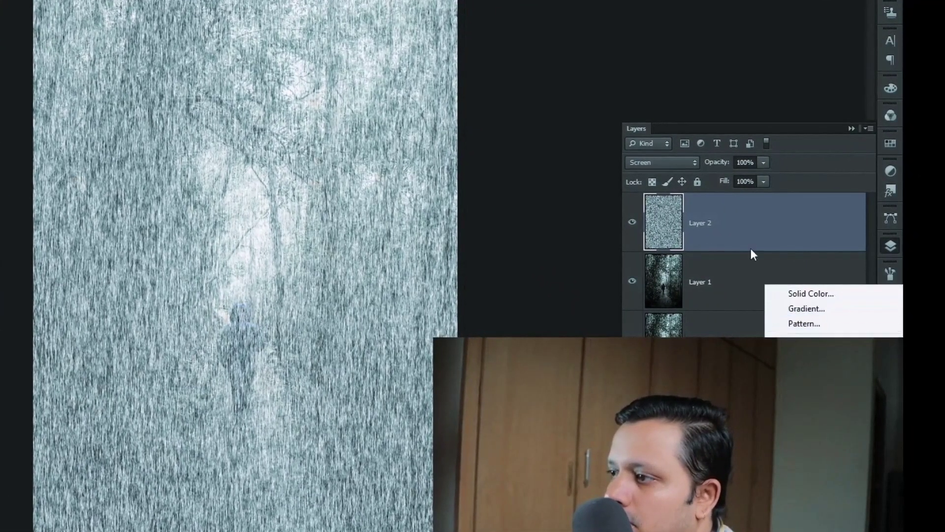
click(738, 221)
right_click(738, 219)
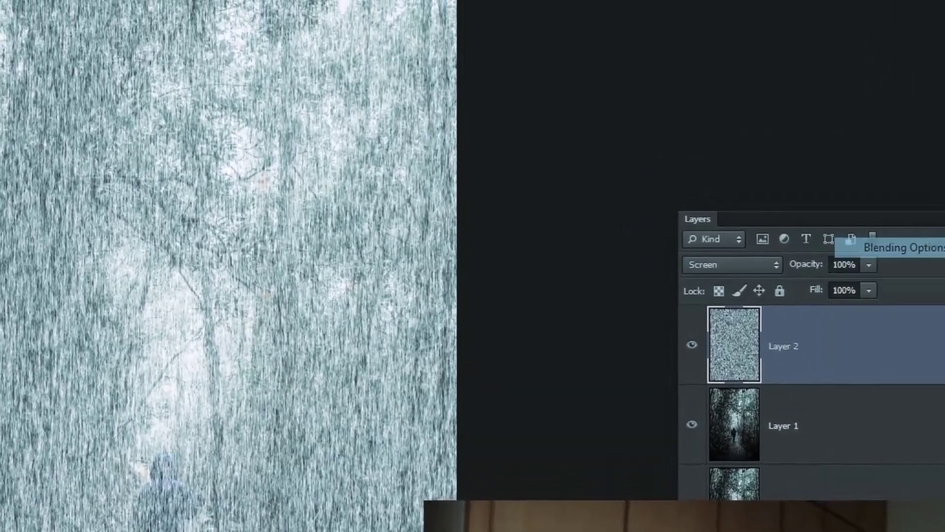
Step: Split Layer 2's Blend If shadow sliders to This Layer 74 and Underlying 113, then confirm
click(901, 247)
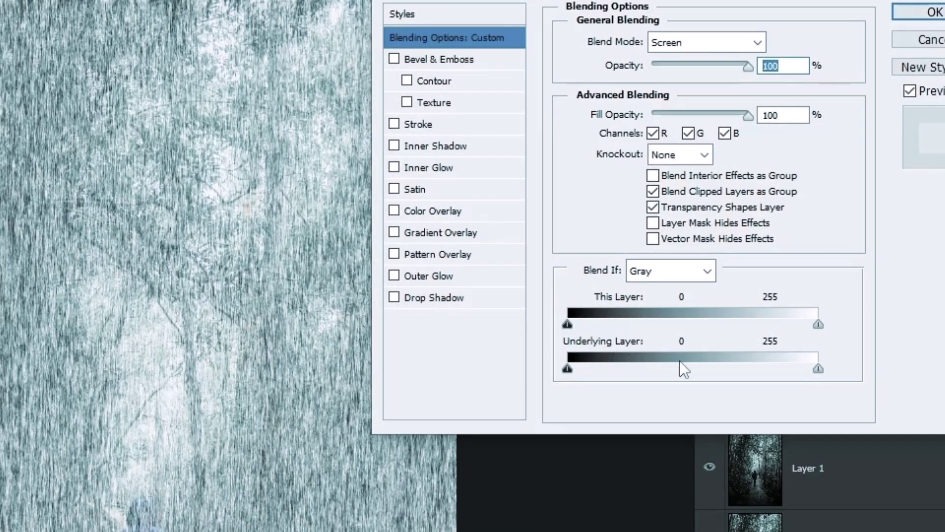
key(alt)
drag(585, 328, 632, 329)
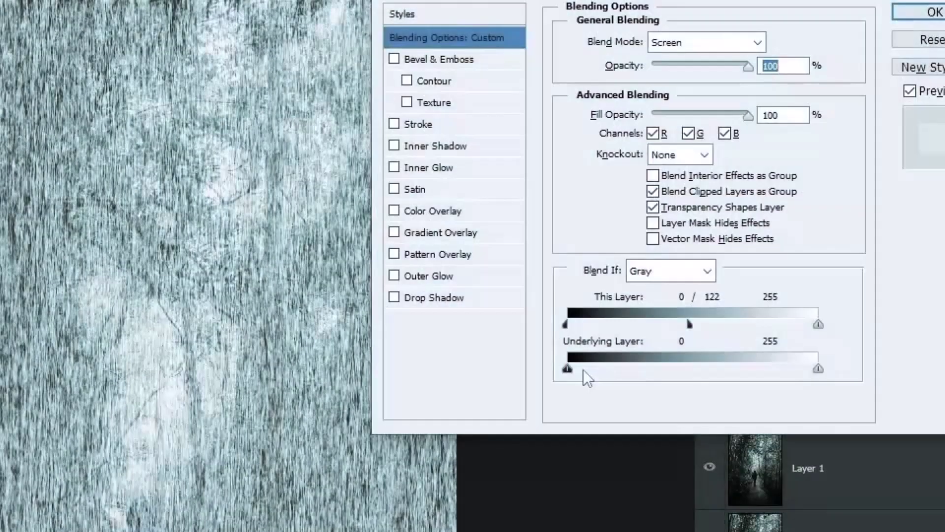
drag(567, 369, 682, 379)
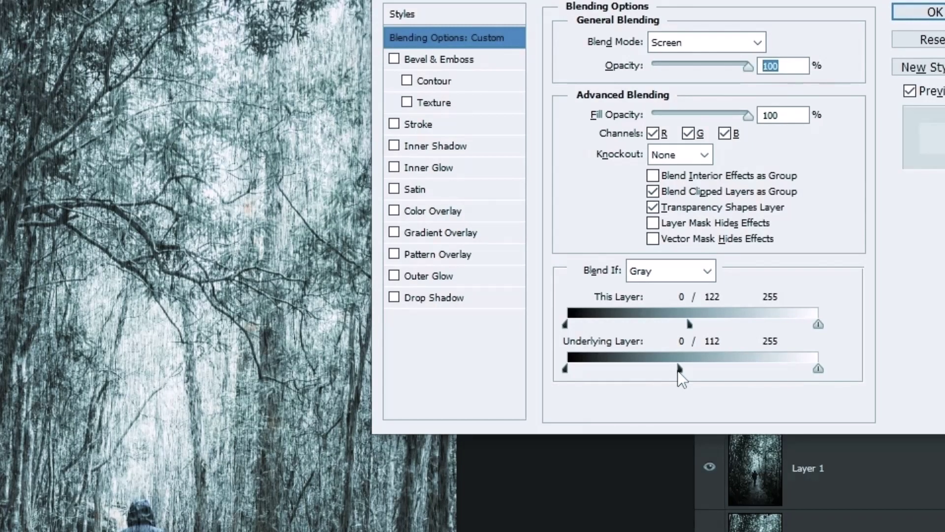
mouse_move(678, 379)
mouse_down()
mouse_move(701, 379)
mouse_move(682, 375)
mouse_up()
drag(688, 330, 643, 331)
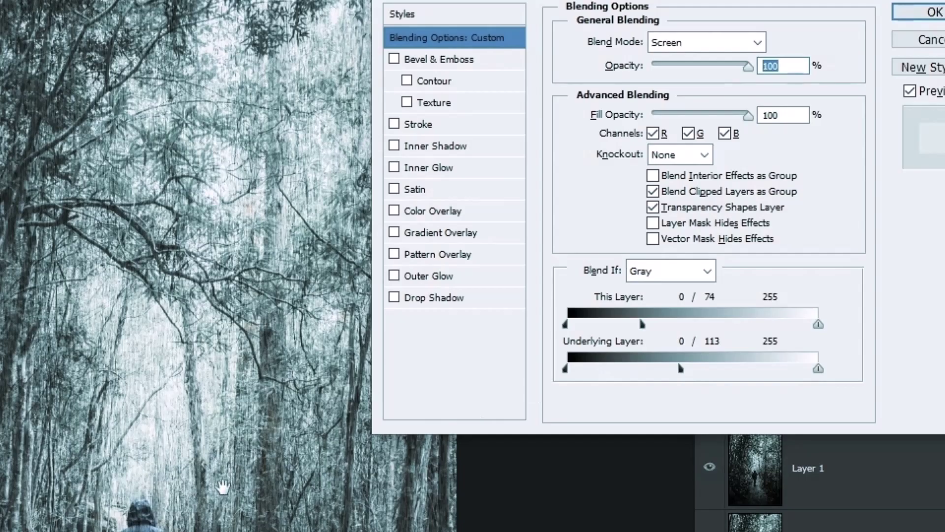
click(227, 487)
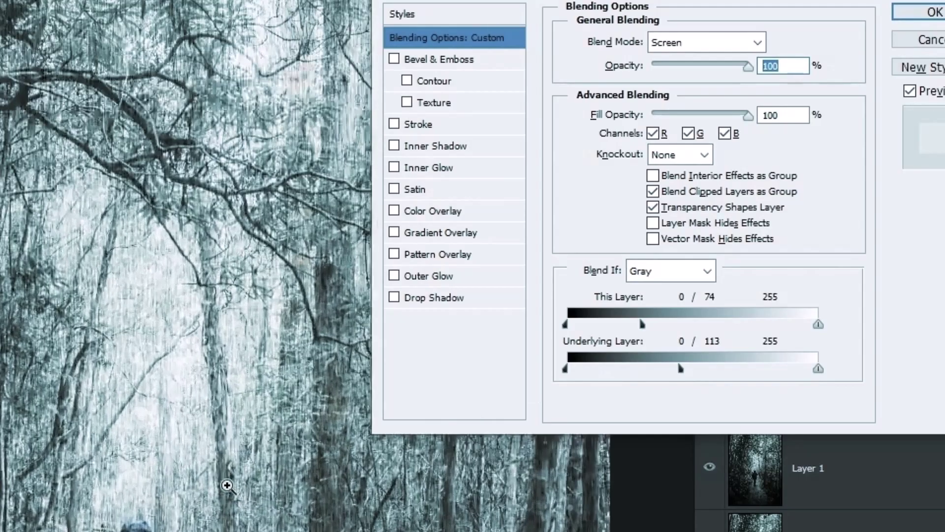
click(226, 486)
alt+click(224, 491)
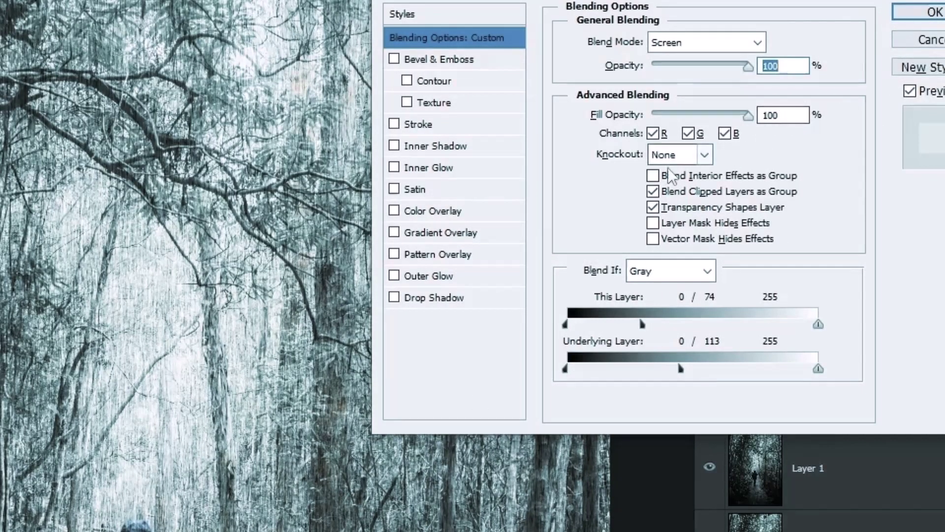
click(653, 176)
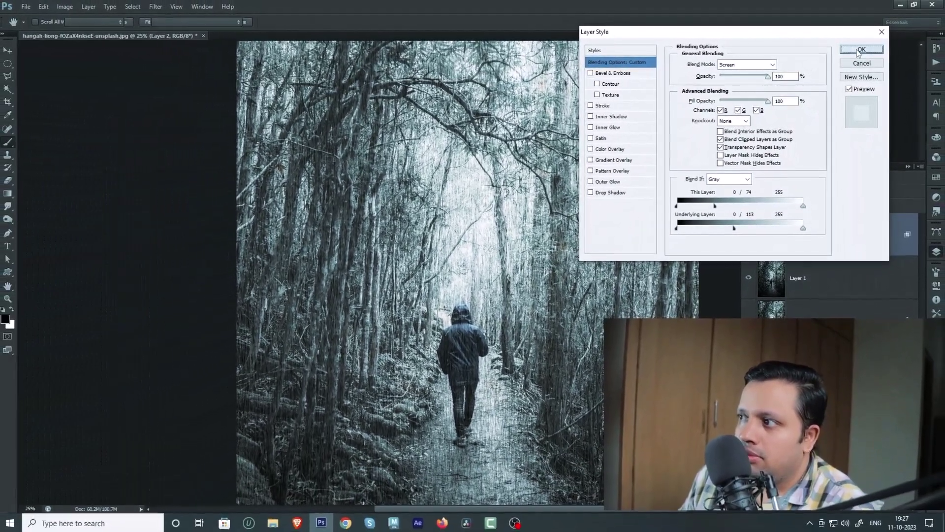
click(849, 56)
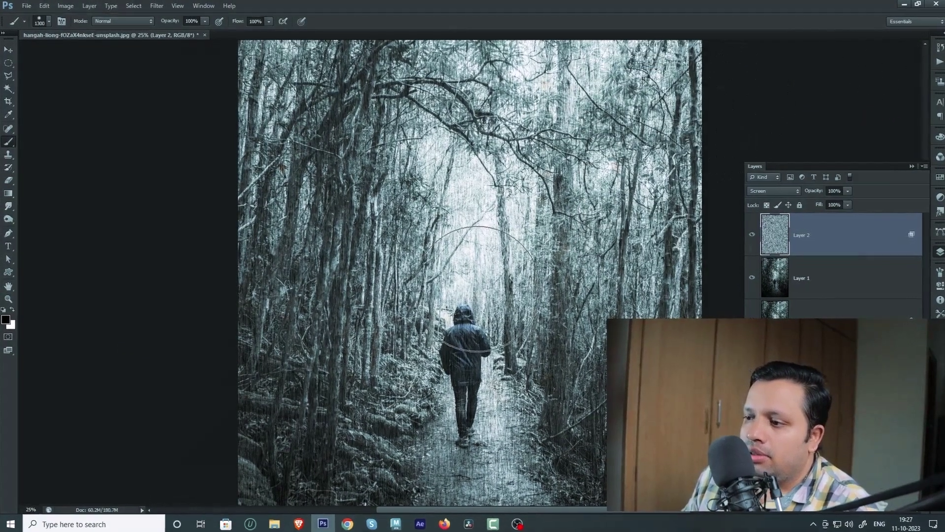
Step: Apply a Motion Blur of angle 87° and distance 38 pixels to the rain layer
click(156, 6)
mouse_move(214, 29)
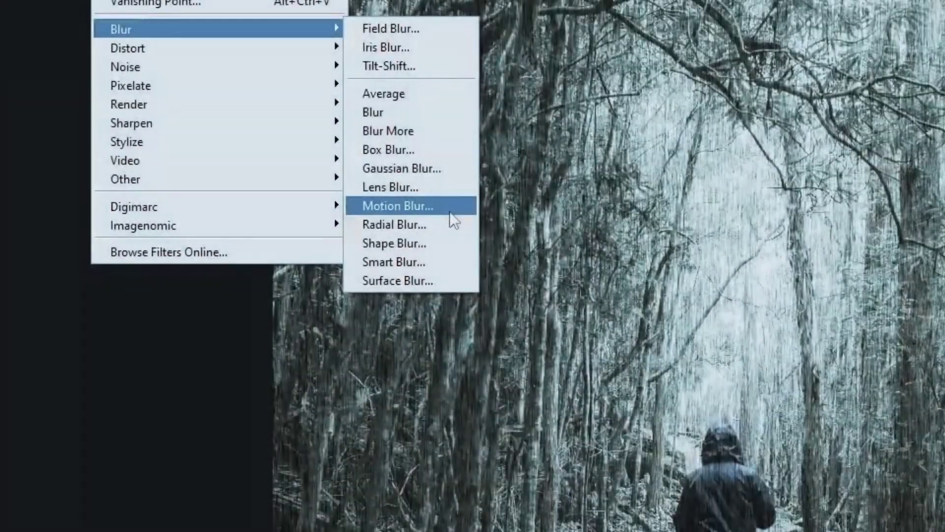
click(450, 211)
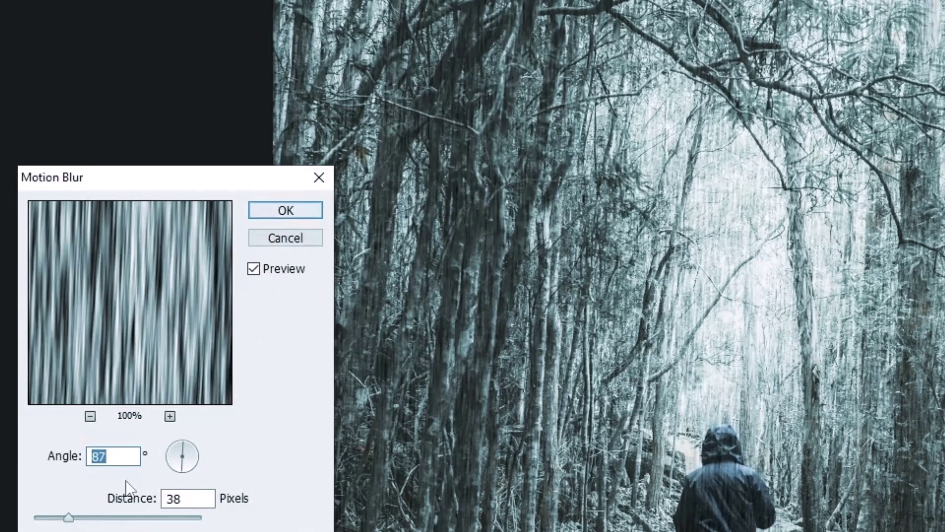
click(270, 209)
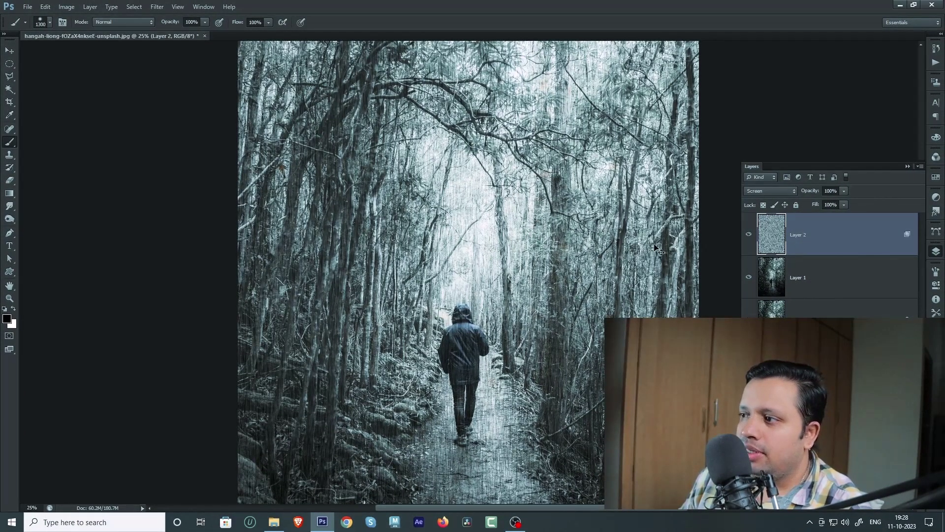
key(ctrl+t)
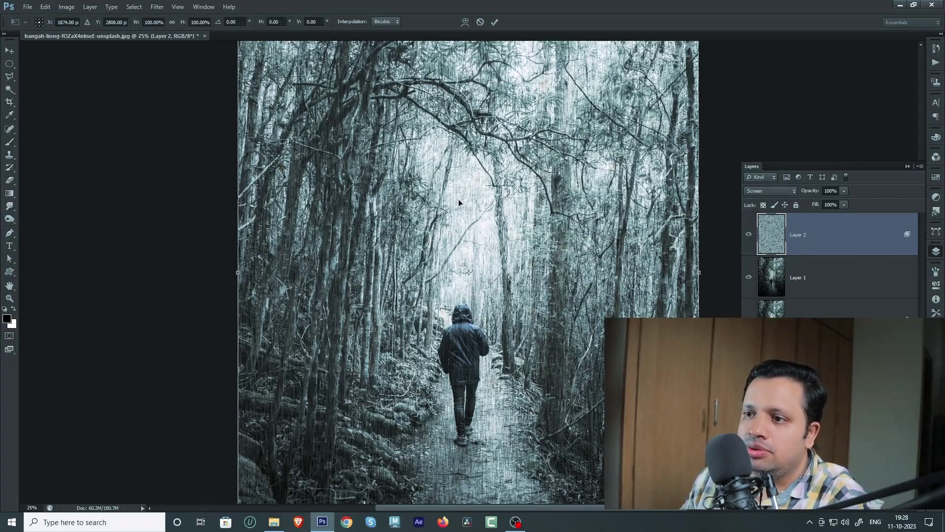
key(Return)
key(b)
key(ctrl+minus)
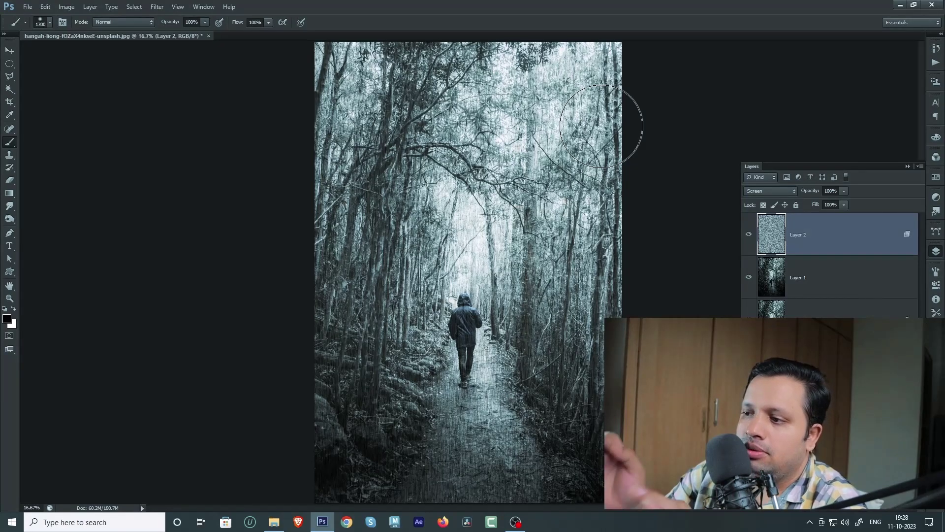
key(ctrl+plus)
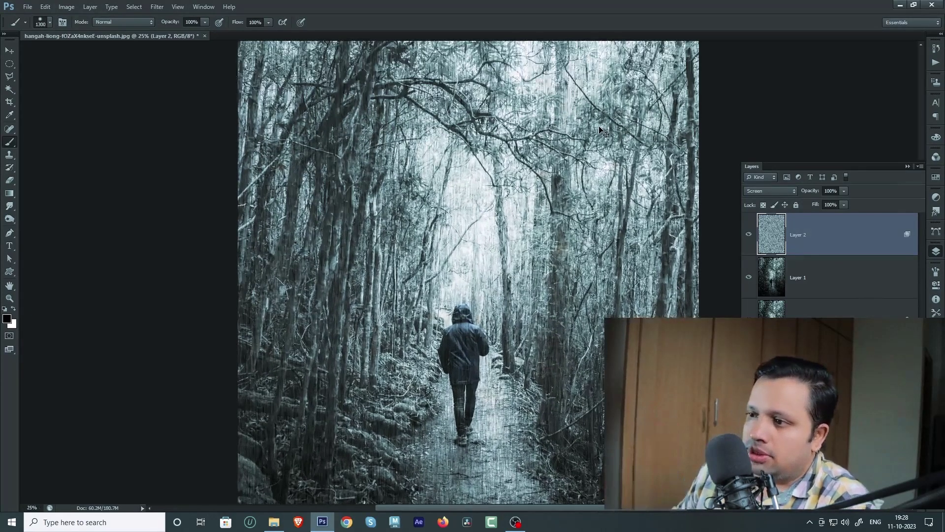
key(ctrl+plus)
key(ctrl+plus)
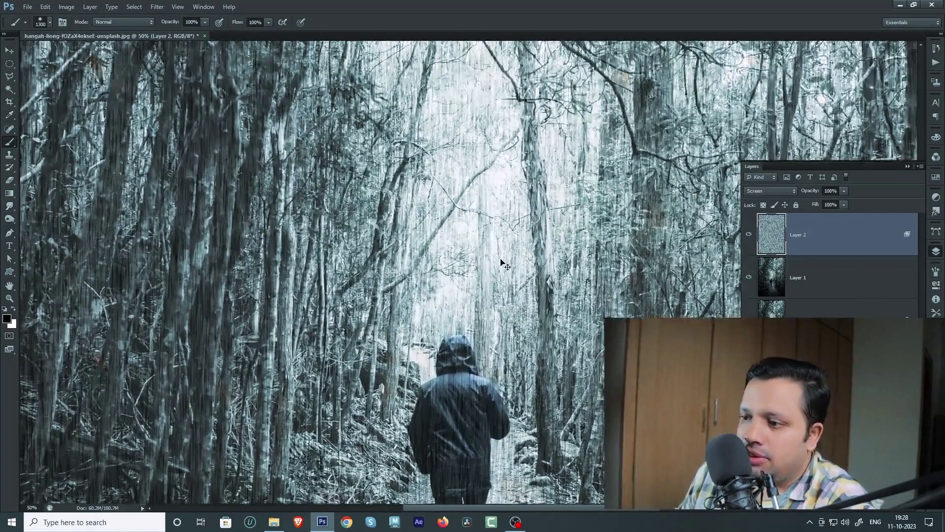
key(ctrl+minus)
key(ctrl+minus)
key(ctrl+minus)
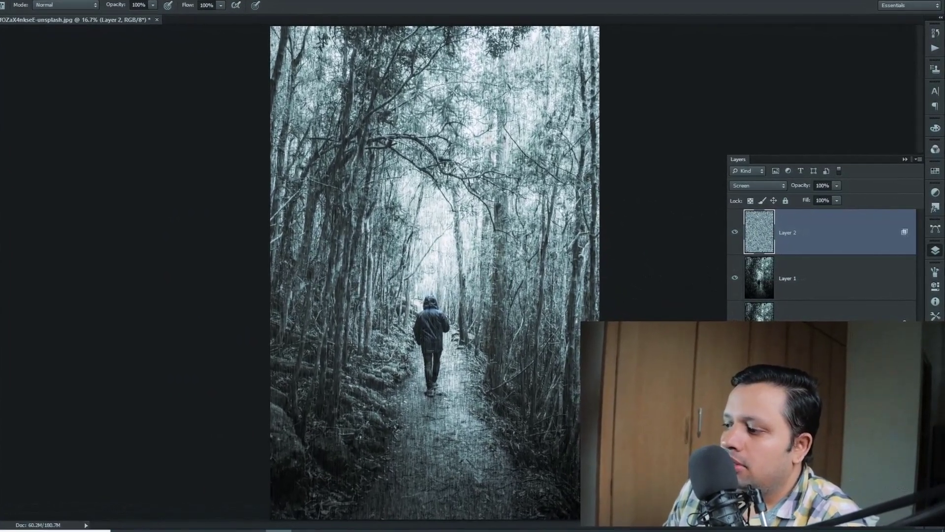
Step: Add a Solid Color fill layer in dark navy blue (hue around 215)
click(843, 492)
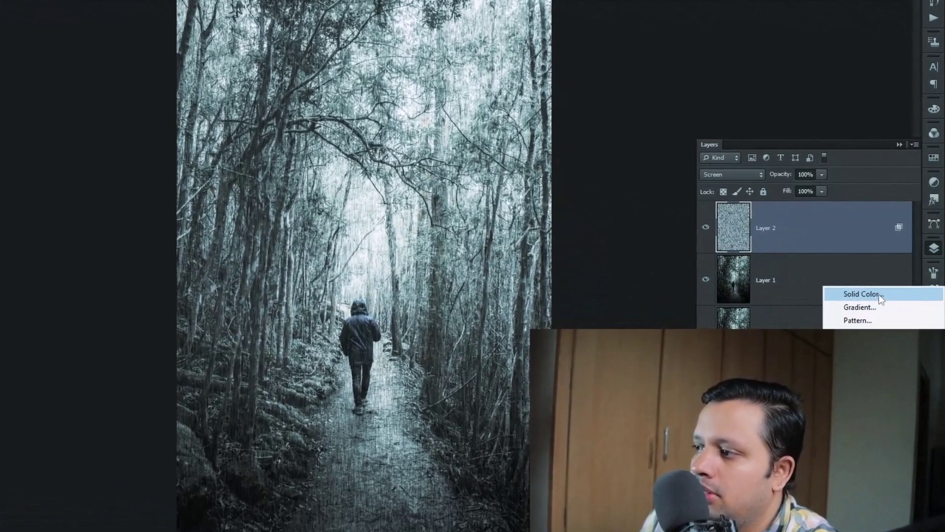
click(879, 294)
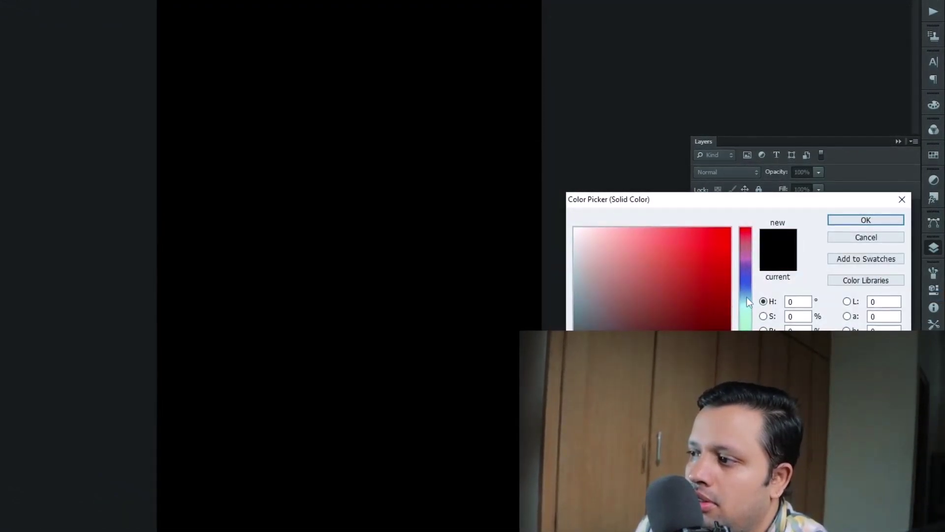
click(746, 297)
click(749, 291)
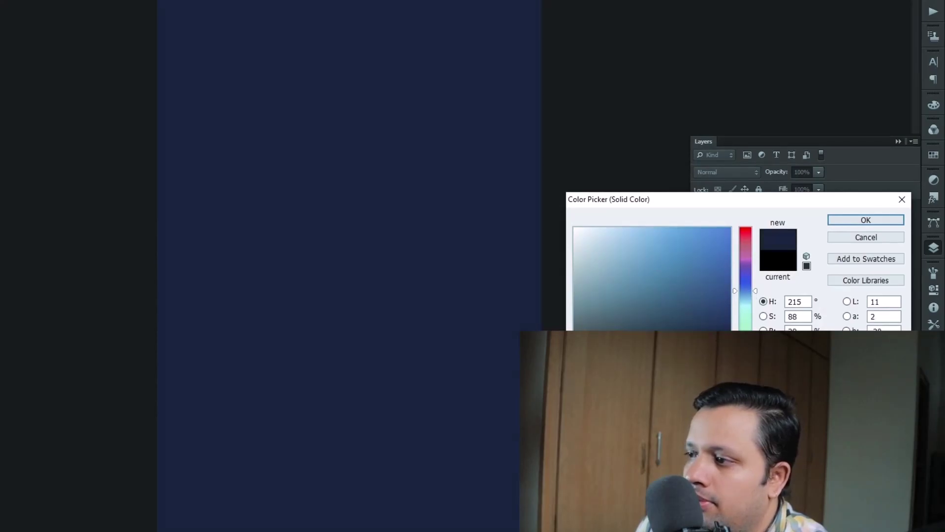
click(864, 220)
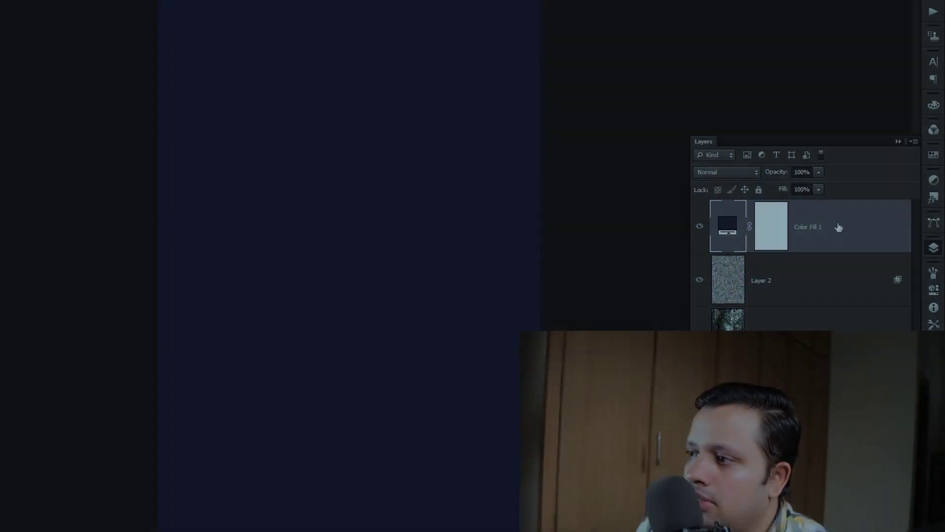
Step: Set the navy fill layer's blend mode to Soft Light after briefly trying Screen
click(721, 174)
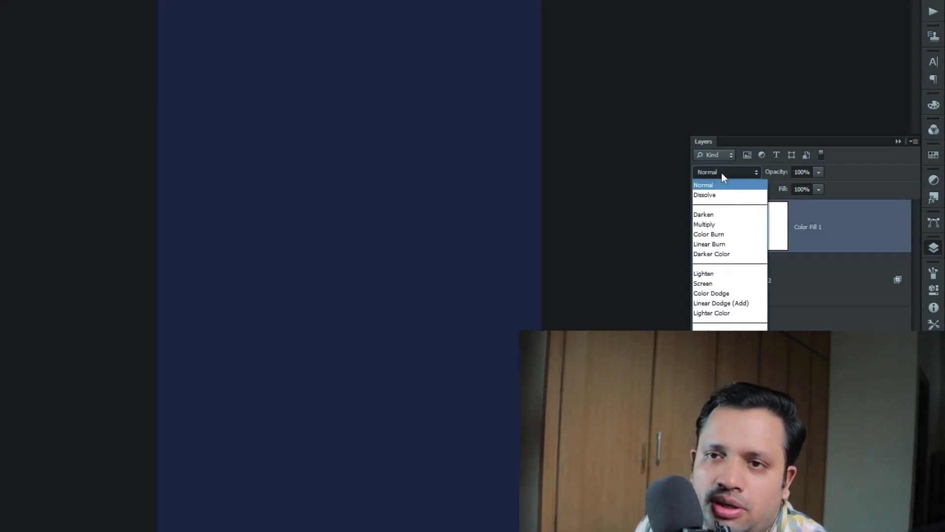
click(725, 283)
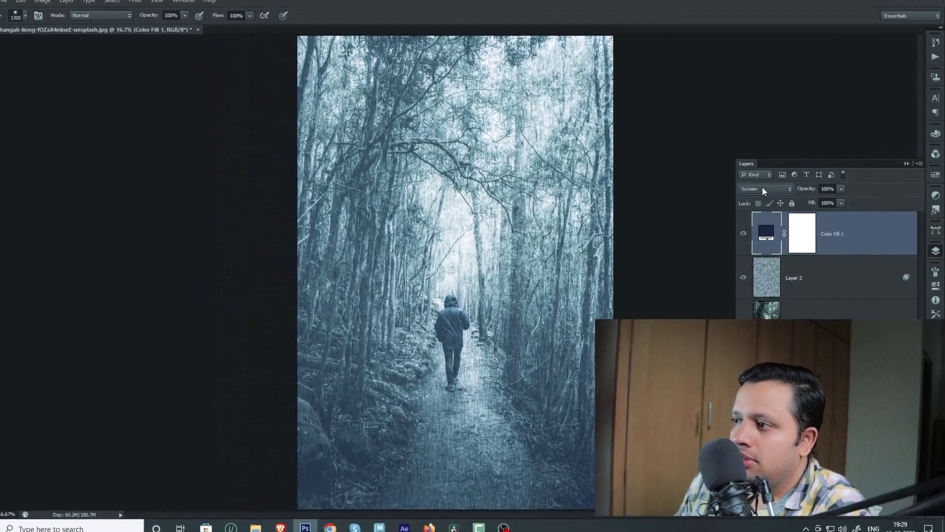
click(762, 188)
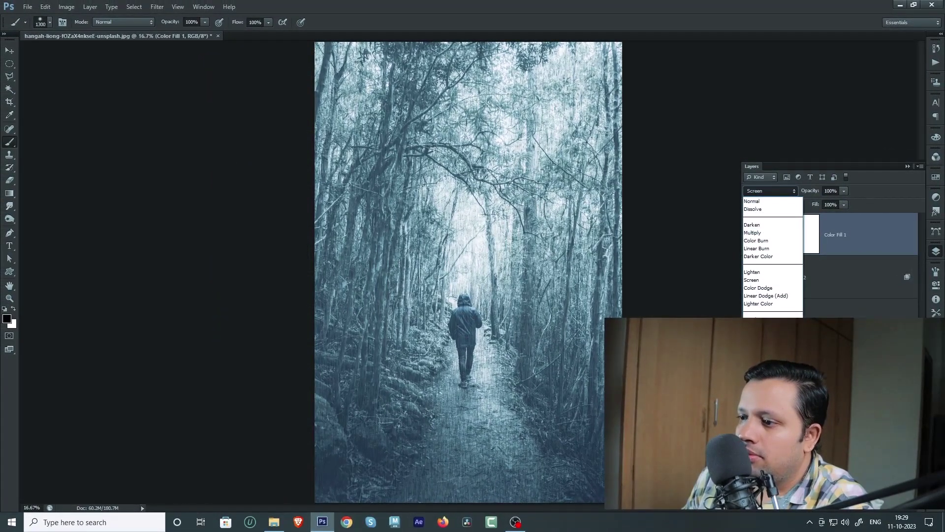
click(757, 327)
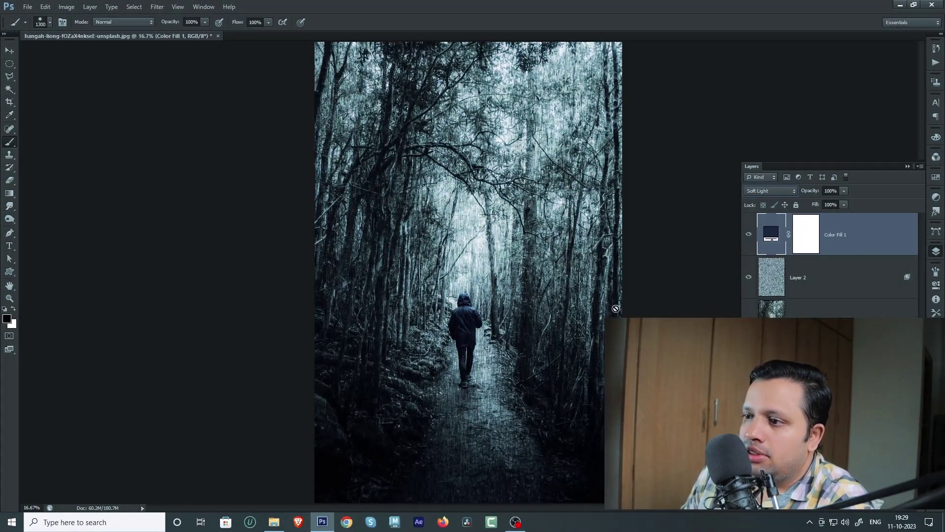
key(ctrl+plus)
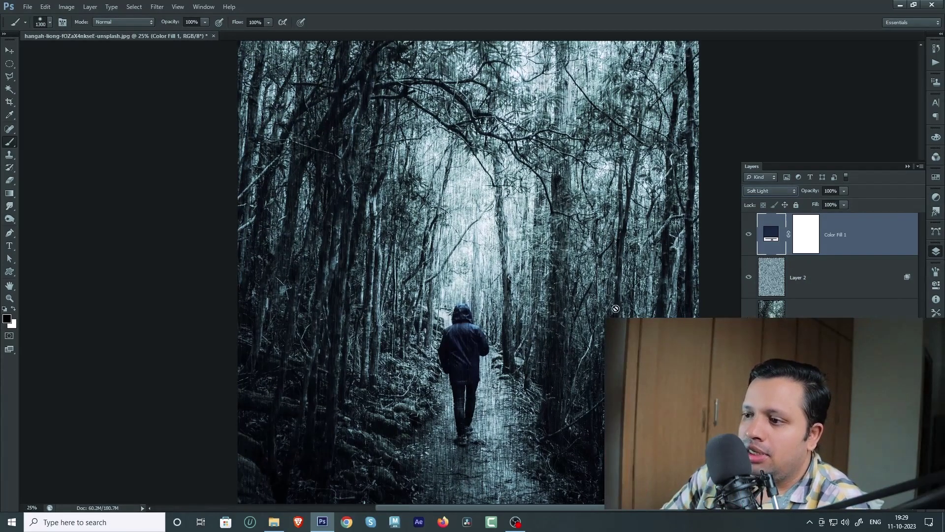
key(ctrl+minus)
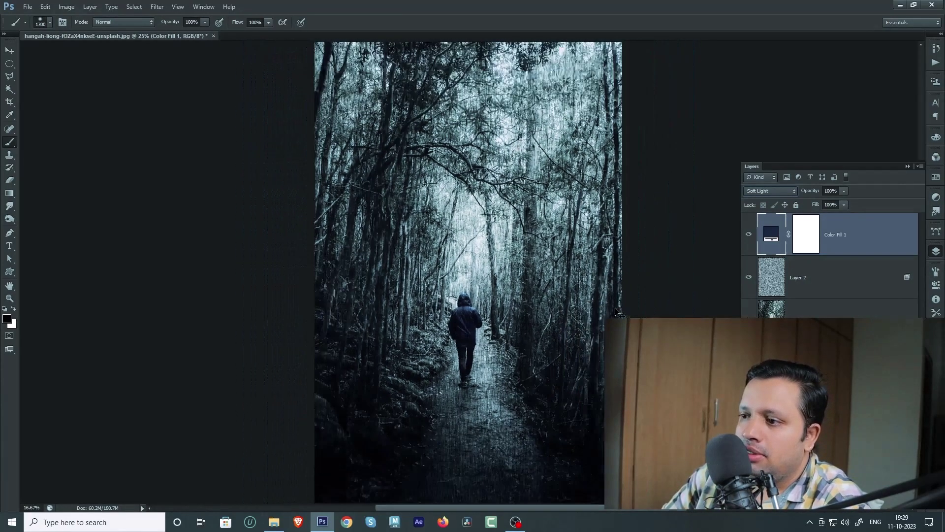
key(ctrl+minus)
key(ctrl+plus)
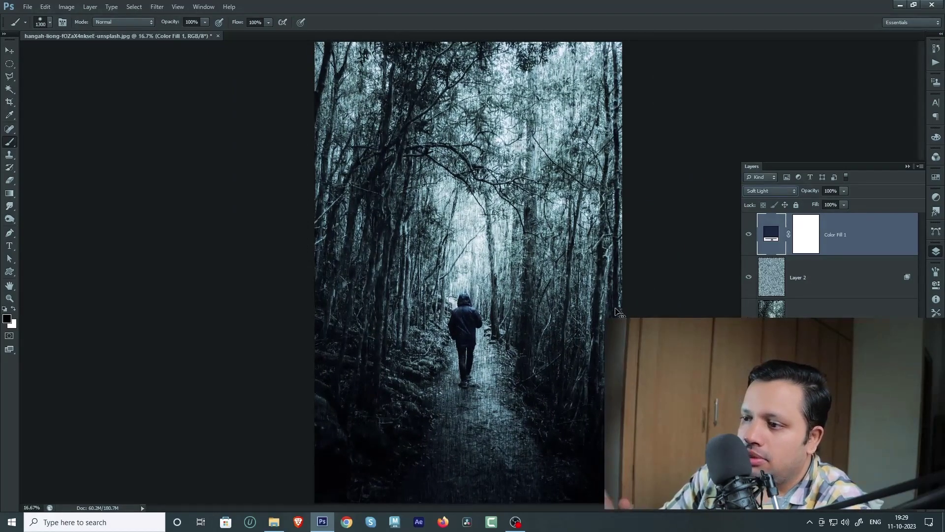
key(ctrl+plus)
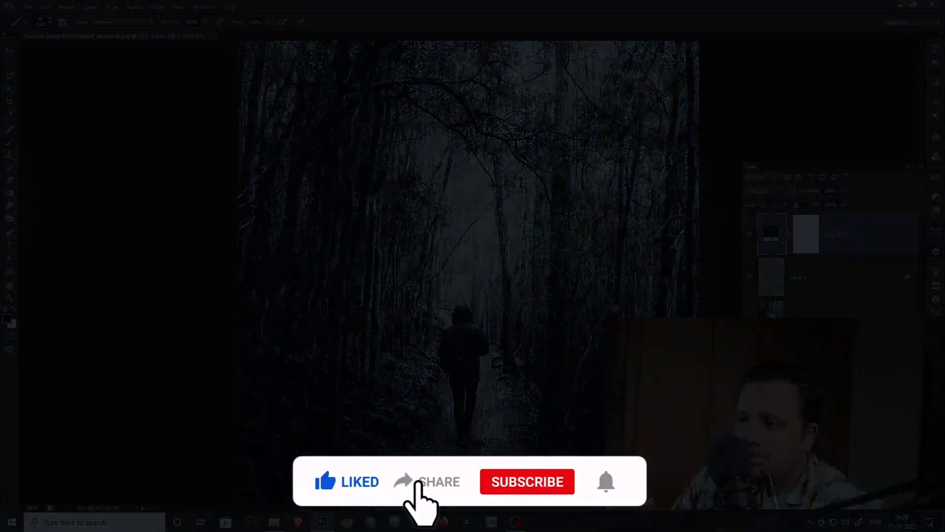
key(ctrl+minus)
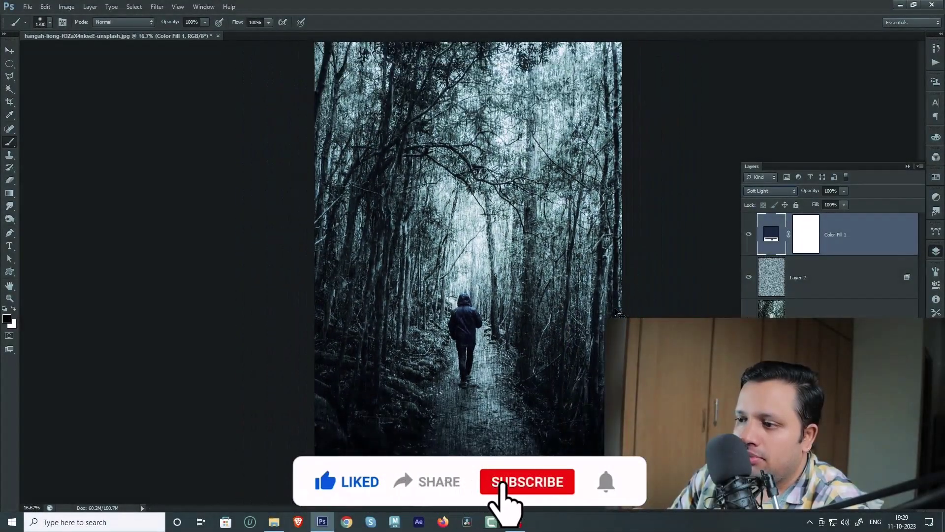
key(ctrl+plus)
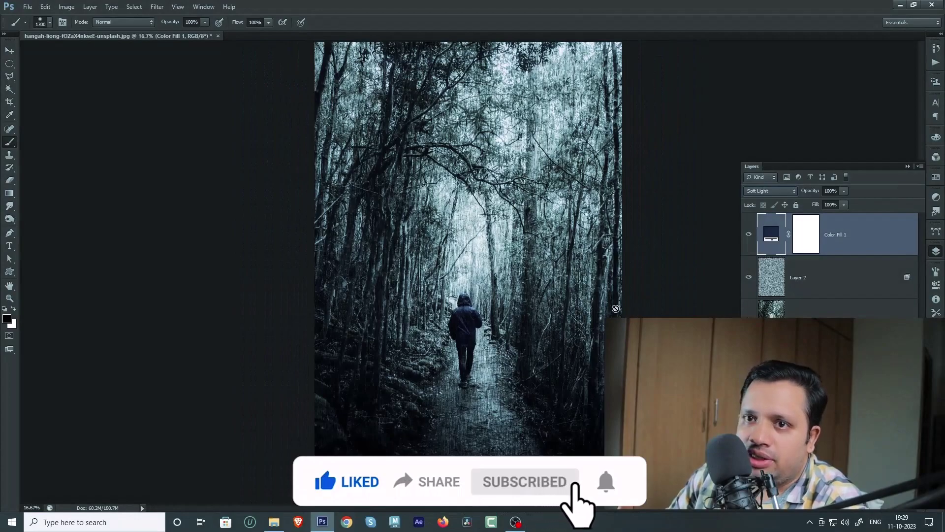